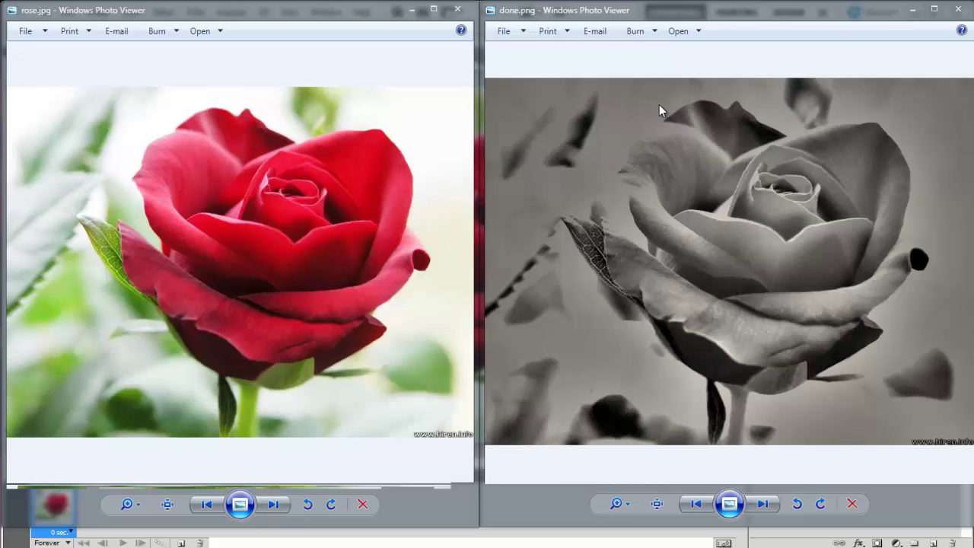
# - Close both photo previews and desaturate the rose.jpg image in Photoshop
pyautogui.click(462, 10)
pyautogui.click(958, 9)
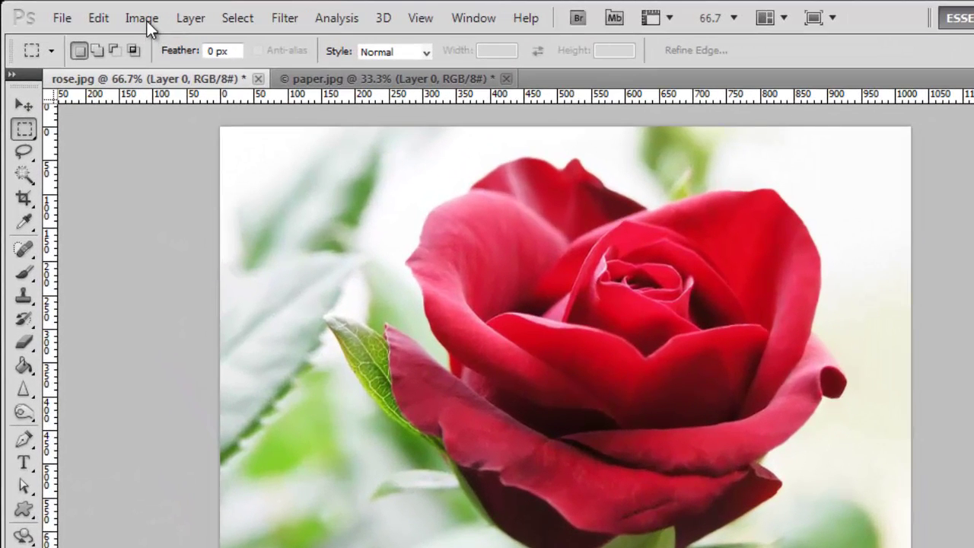
pyautogui.click(103, 16)
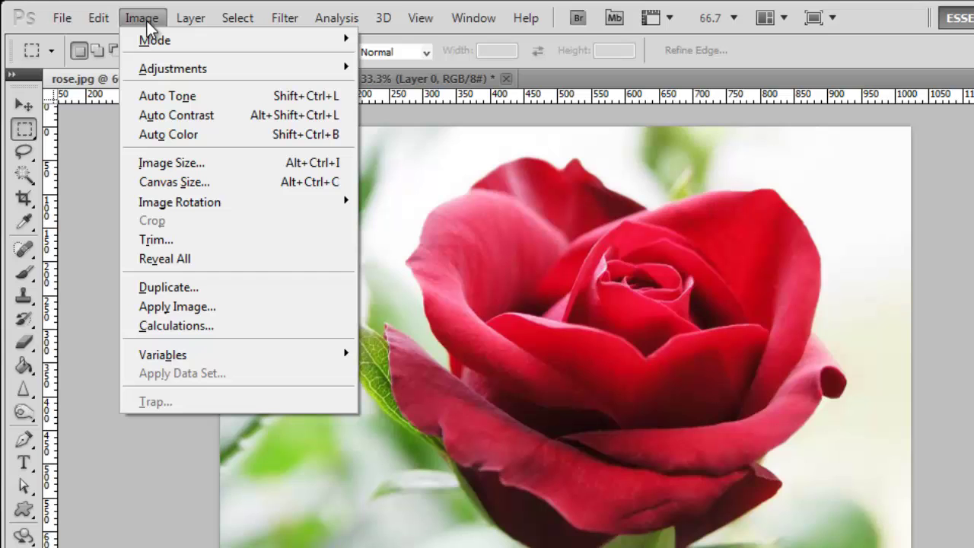
pyautogui.moveTo(274, 69)
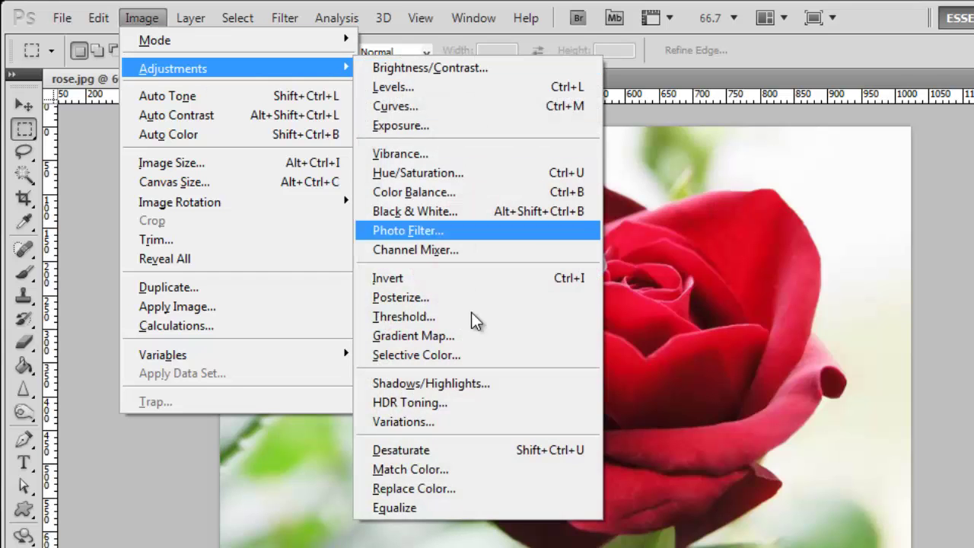
pyautogui.click(478, 449)
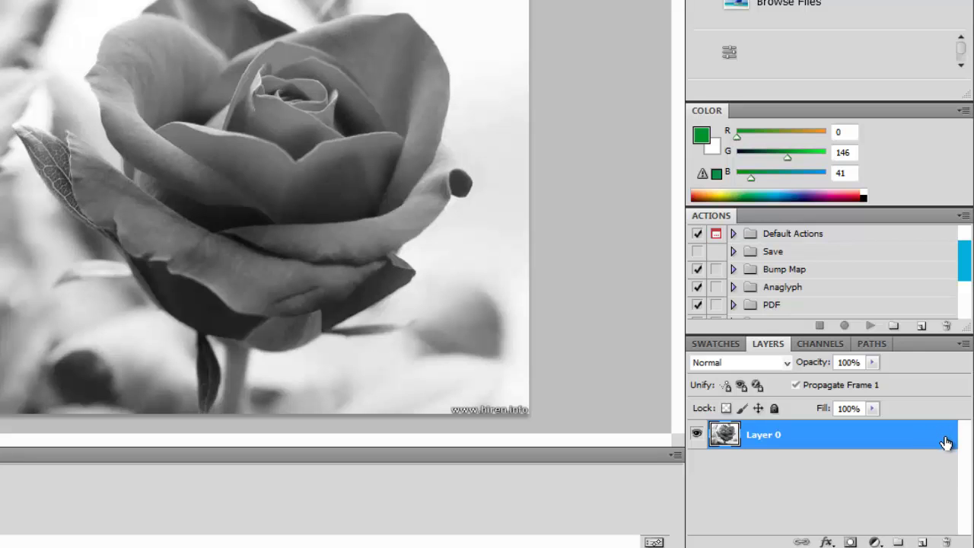
# - Duplicate Layer 0 within rose.jpg and name the copy Layer 1
pyautogui.moveTo(944, 440); pyautogui.dragTo(949, 537)
pyautogui.rightClick(816, 434)
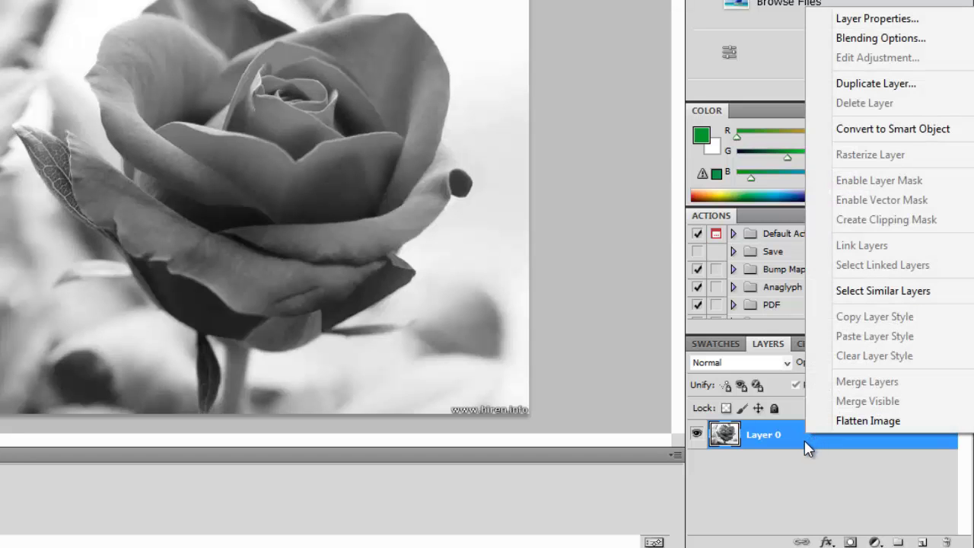
pyautogui.click(865, 83)
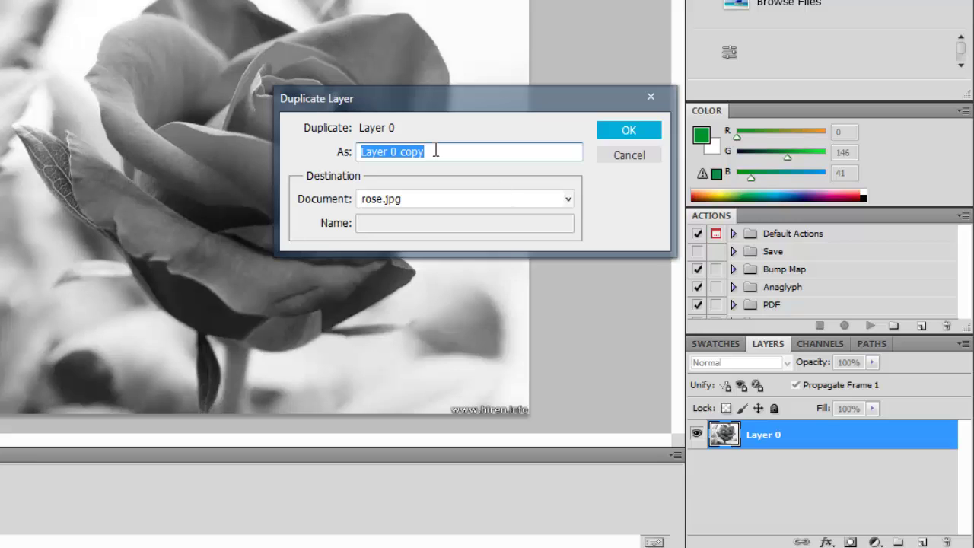
pyautogui.moveTo(436, 151); pyautogui.dragTo(391, 151)
pyautogui.press('BackSpace')
pyautogui.write('1')
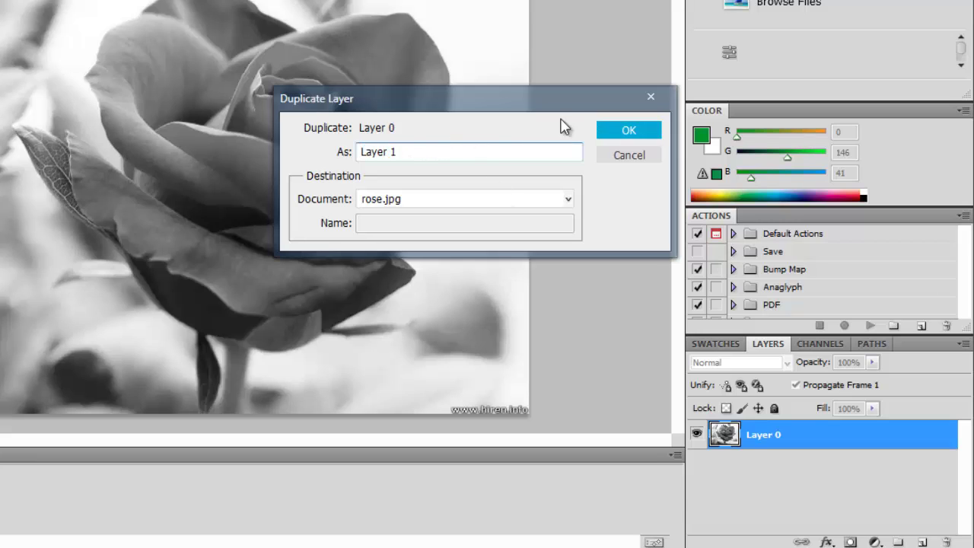
pyautogui.click(623, 132)
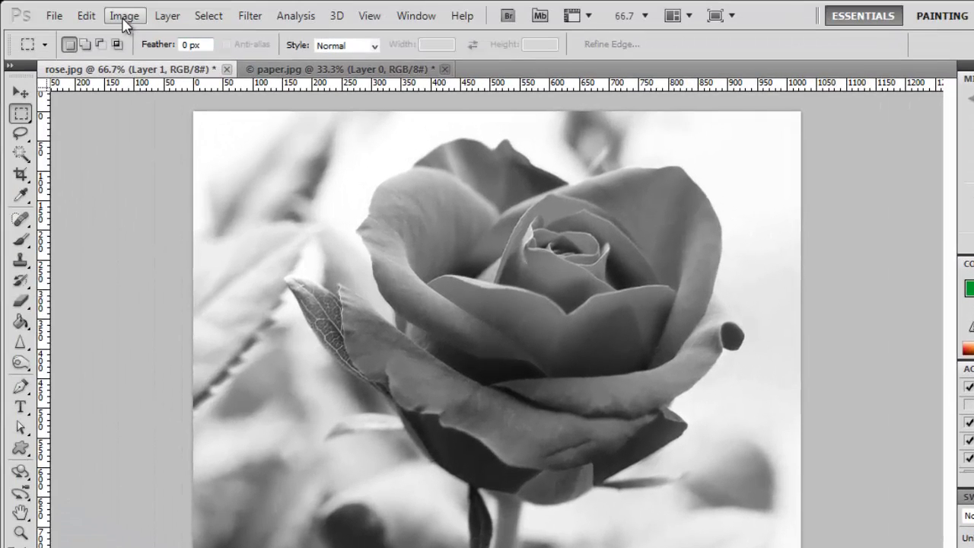
# - Invert the tones of the duplicated rose layer, Layer 1
pyautogui.click(124, 17)
pyautogui.moveTo(290, 64)
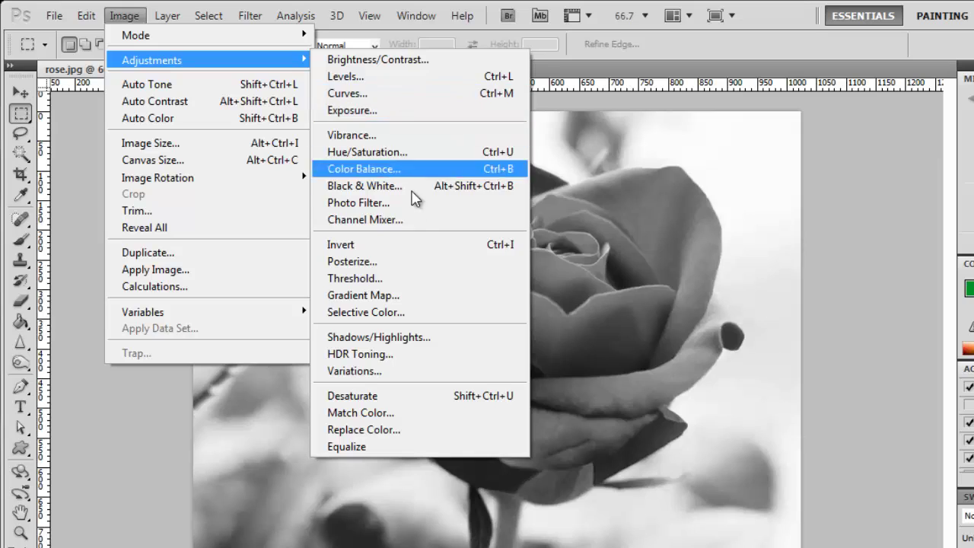
pyautogui.click(413, 244)
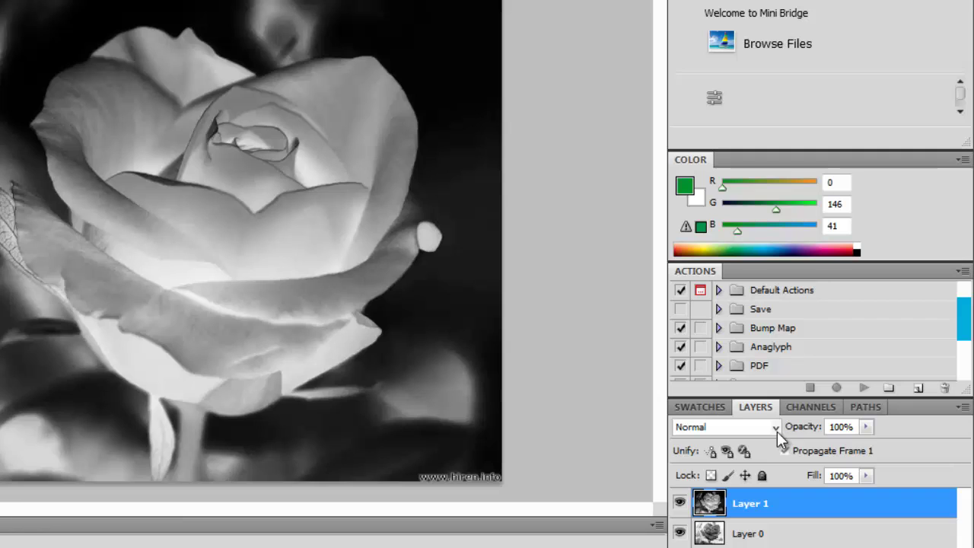
# - Set the blending mode of the inverted Layer 1 to Color Dodge
pyautogui.click(785, 451)
pyautogui.click(775, 428)
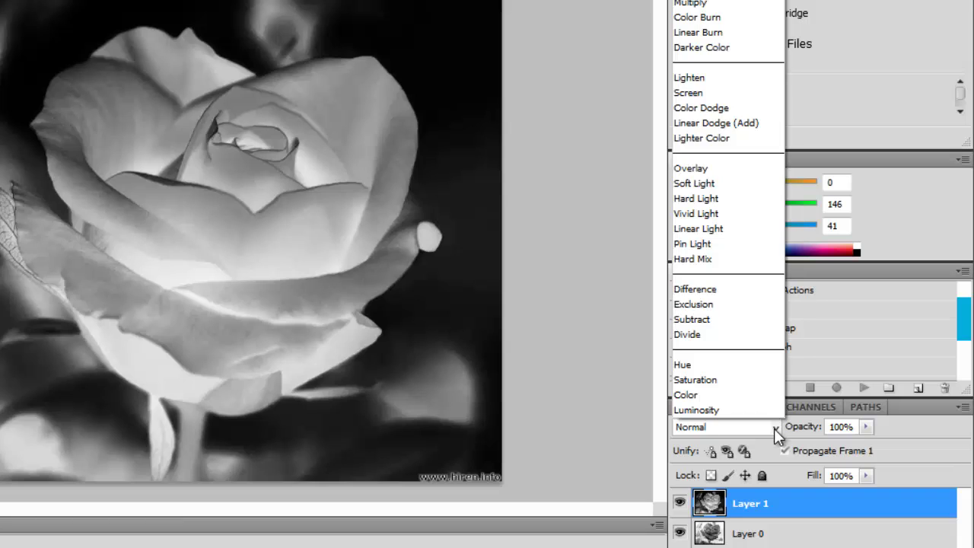
pyautogui.click(774, 428)
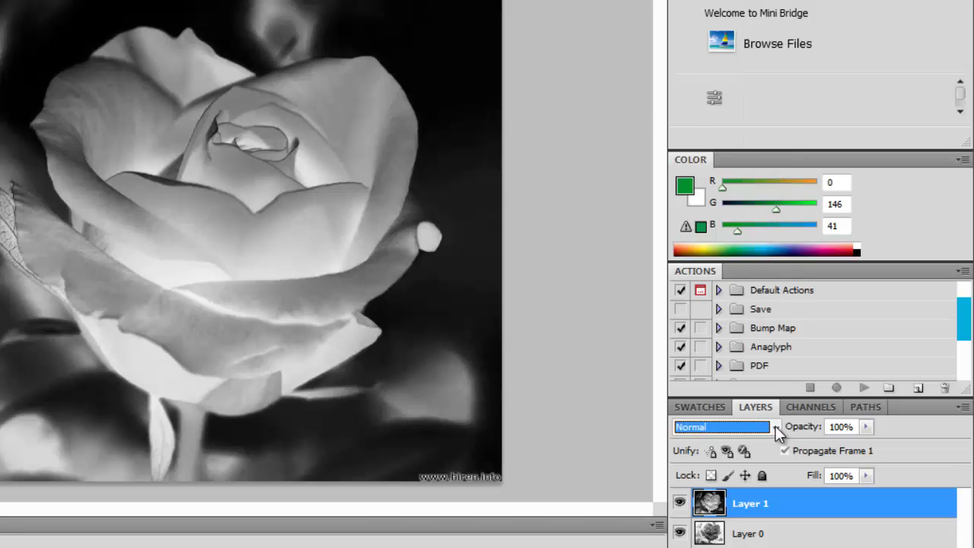
pyautogui.click(775, 429)
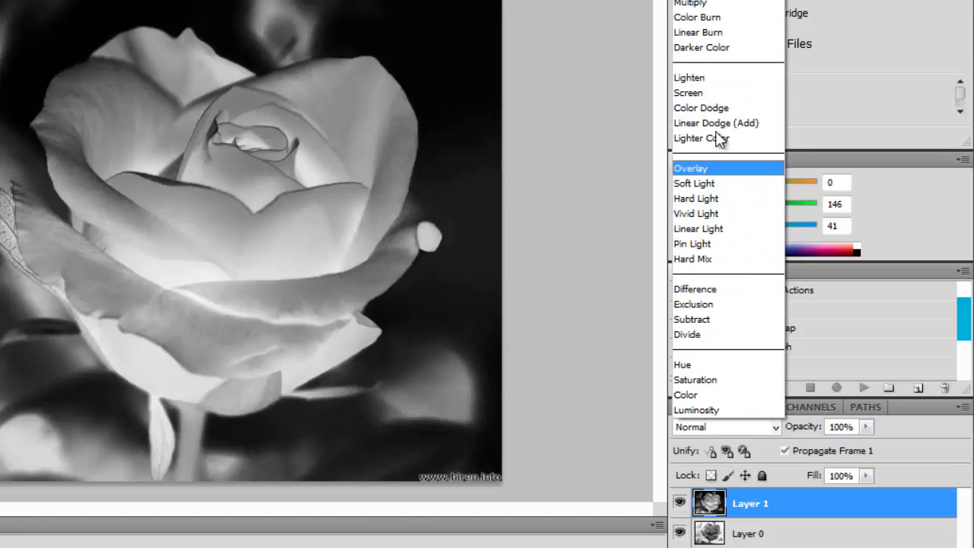
pyautogui.click(716, 108)
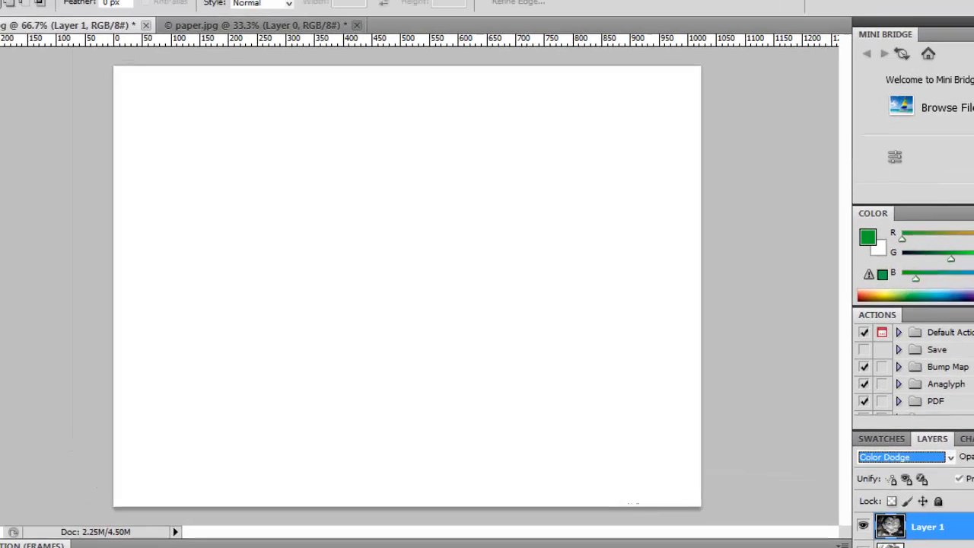
# - Apply a Gaussian Blur with a radius of 75.8 pixels to Layer 1, comparing several radii in the preview
pyautogui.click(270, 8)
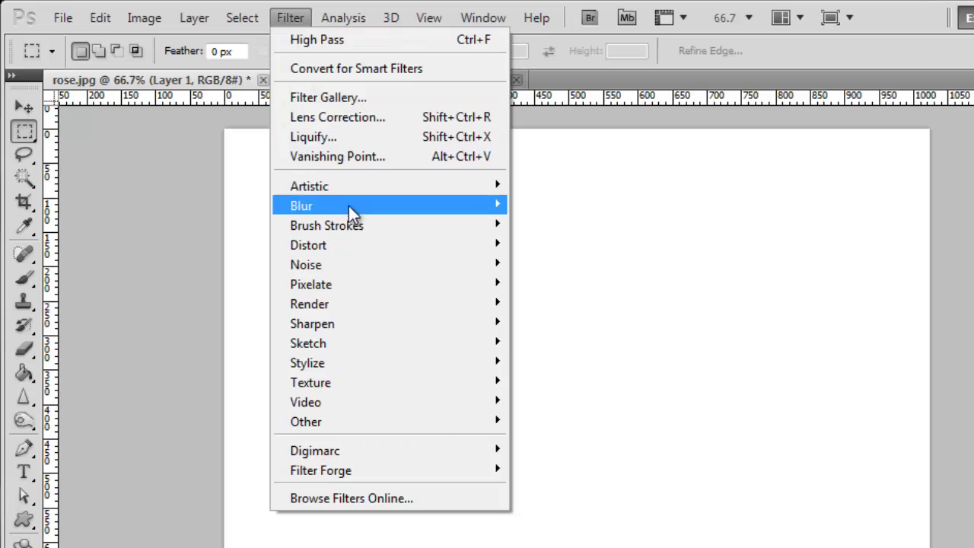
pyautogui.moveTo(296, 205)
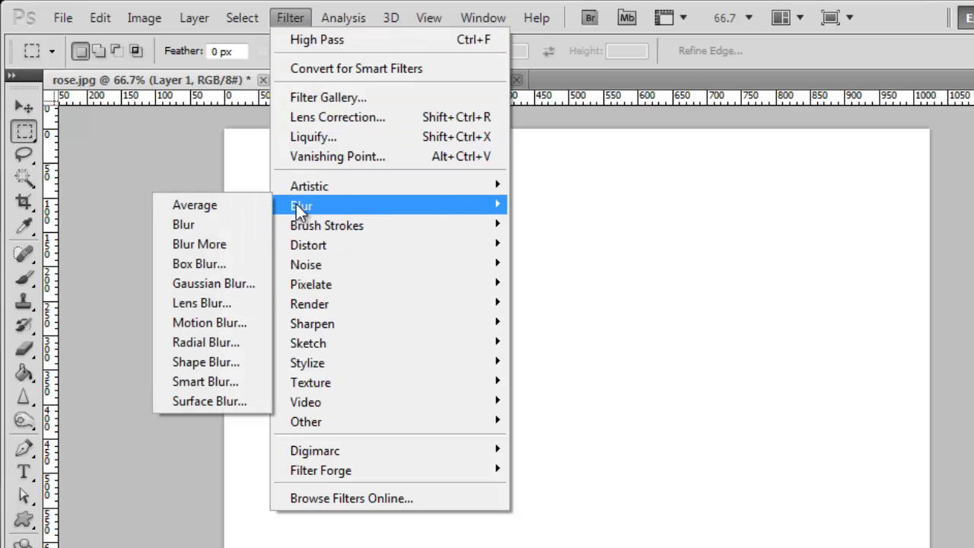
pyautogui.click(221, 283)
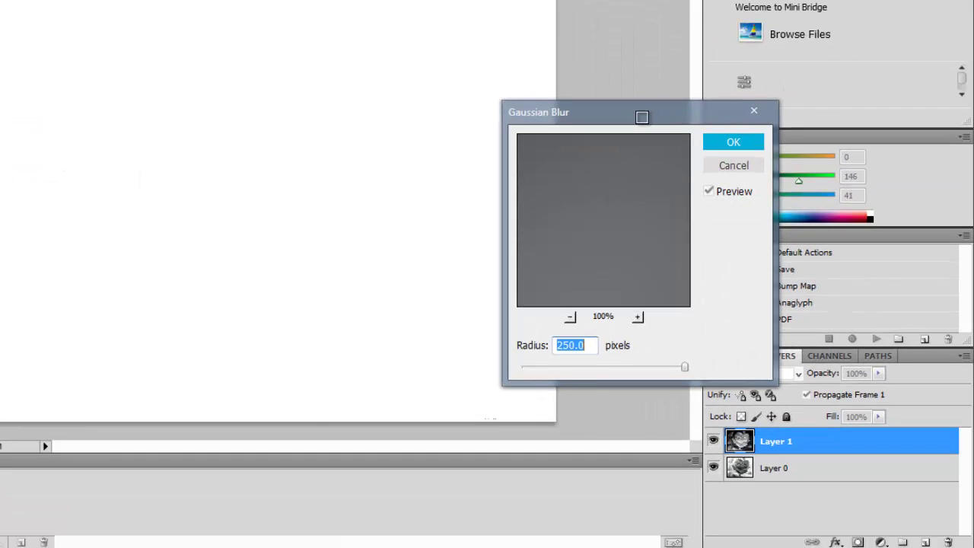
pyautogui.moveTo(613, 124); pyautogui.dragTo(677, 69)
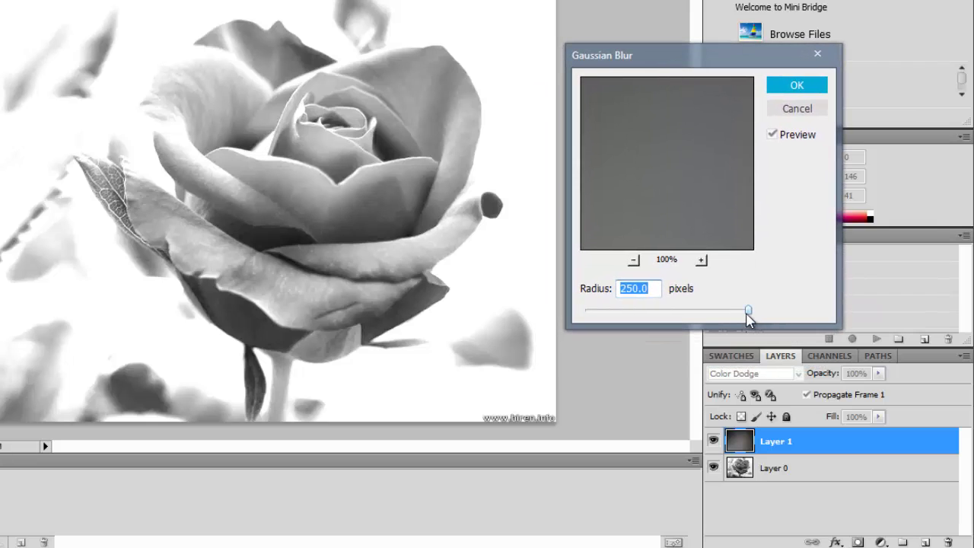
pyautogui.moveTo(747, 311)
pyautogui.mouseDown()
pyautogui.moveTo(730, 313)
pyautogui.moveTo(750, 311)
pyautogui.mouseUp()
pyautogui.moveTo(749, 312); pyautogui.dragTo(670, 314)
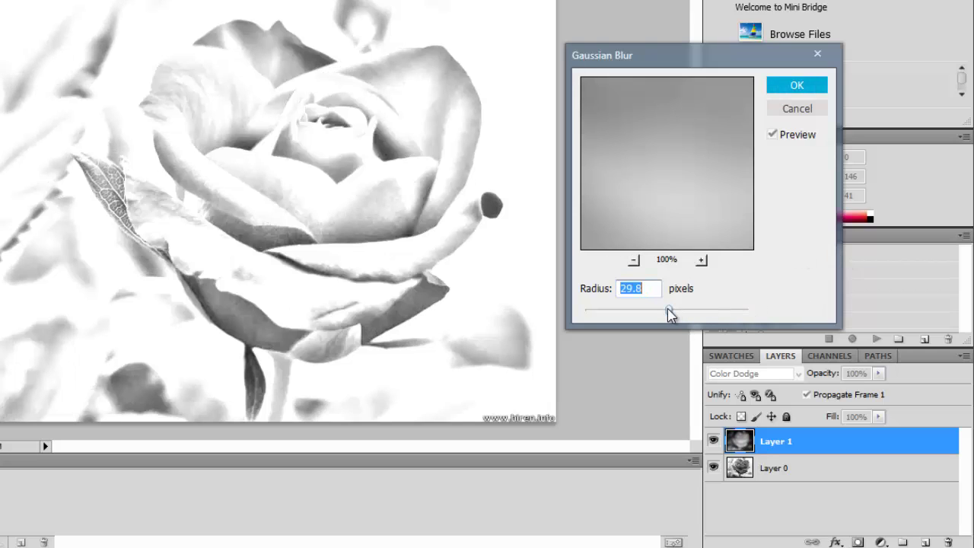
pyautogui.moveTo(670, 314); pyautogui.dragTo(749, 314)
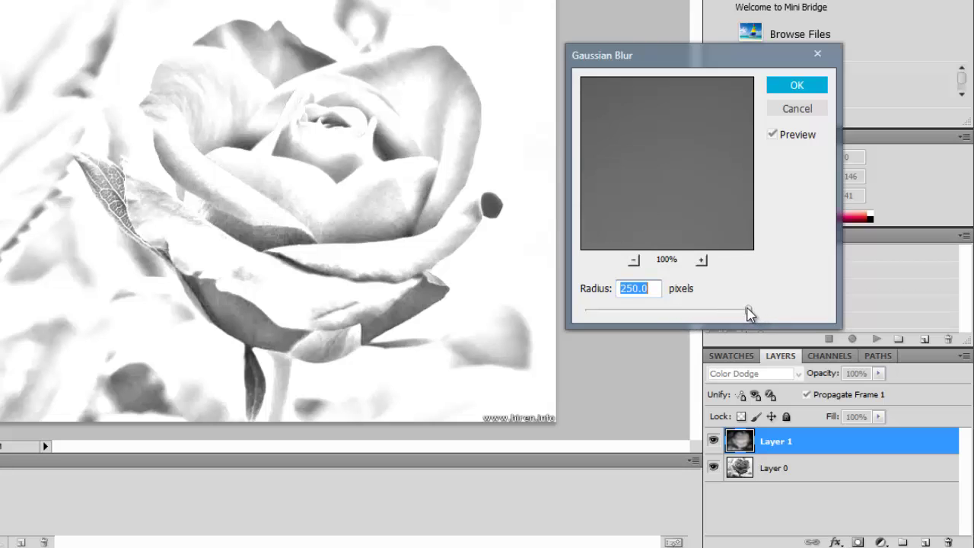
pyautogui.moveTo(751, 312); pyautogui.dragTo(712, 313)
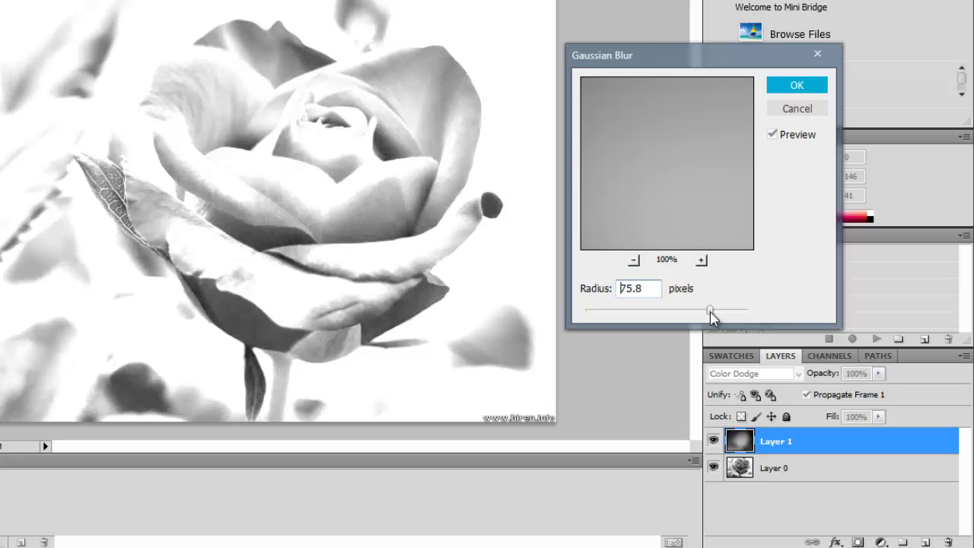
pyautogui.click(784, 90)
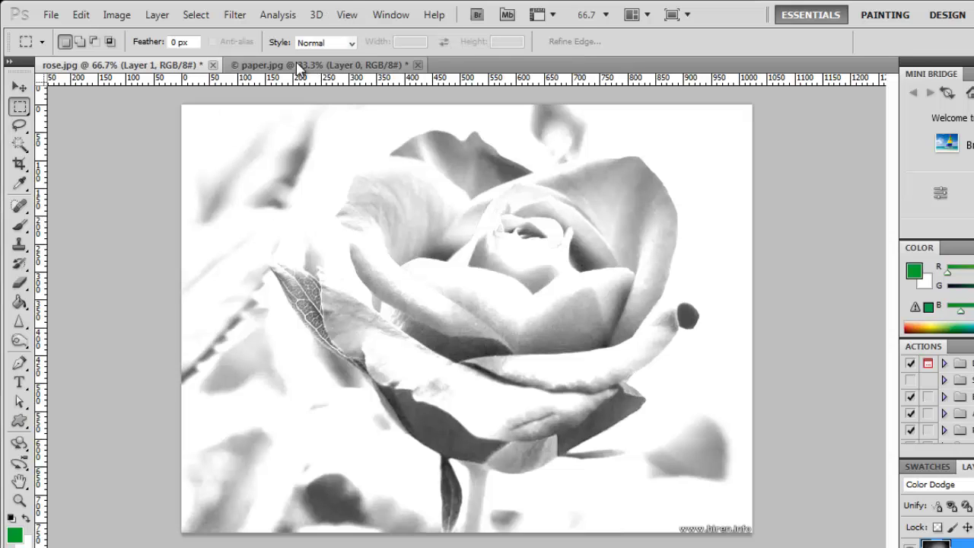
# - Select the entire canvas of paper.jpg and copy the paper texture
pyautogui.click(299, 67)
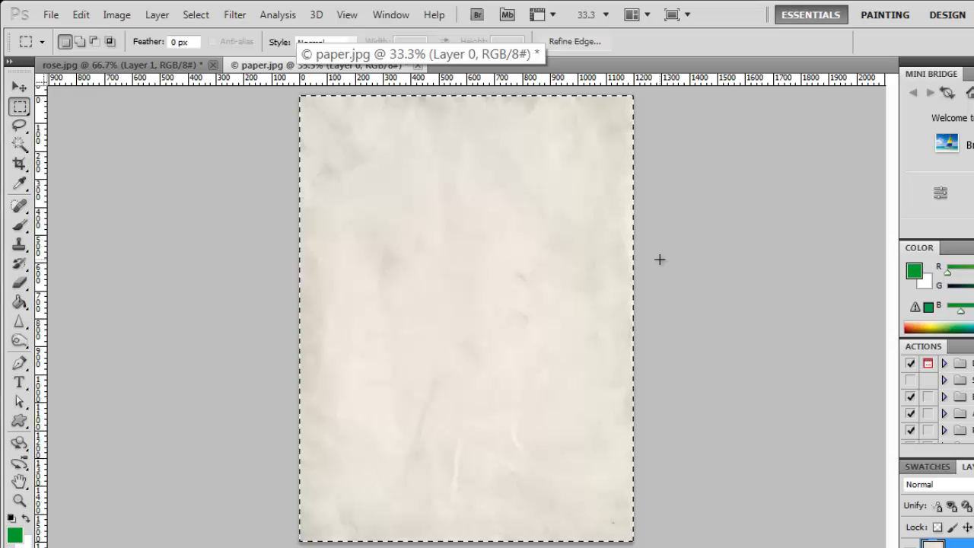
pyautogui.hotkey('ctrl', 'd')
pyautogui.hotkey('ctrl', 'a')
pyautogui.click(80, 13)
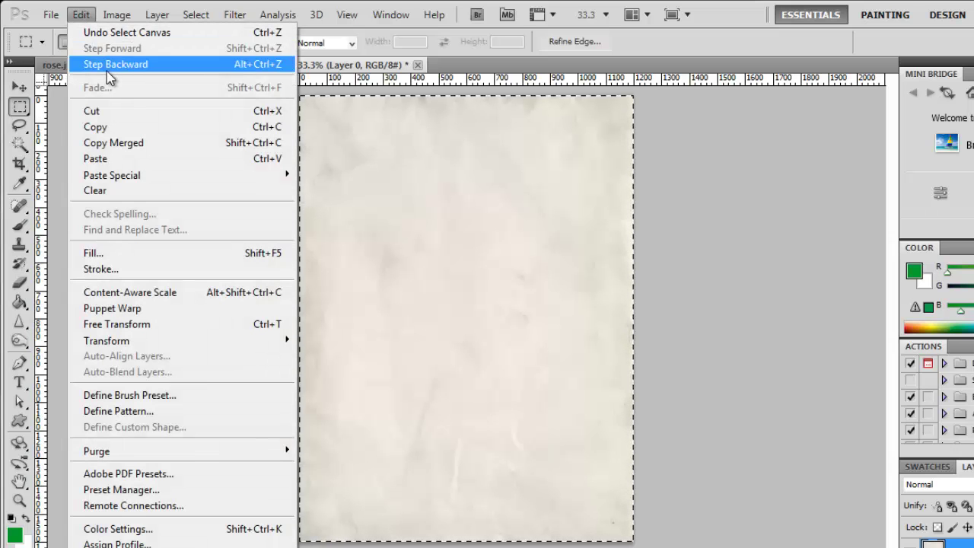
pyautogui.click(108, 127)
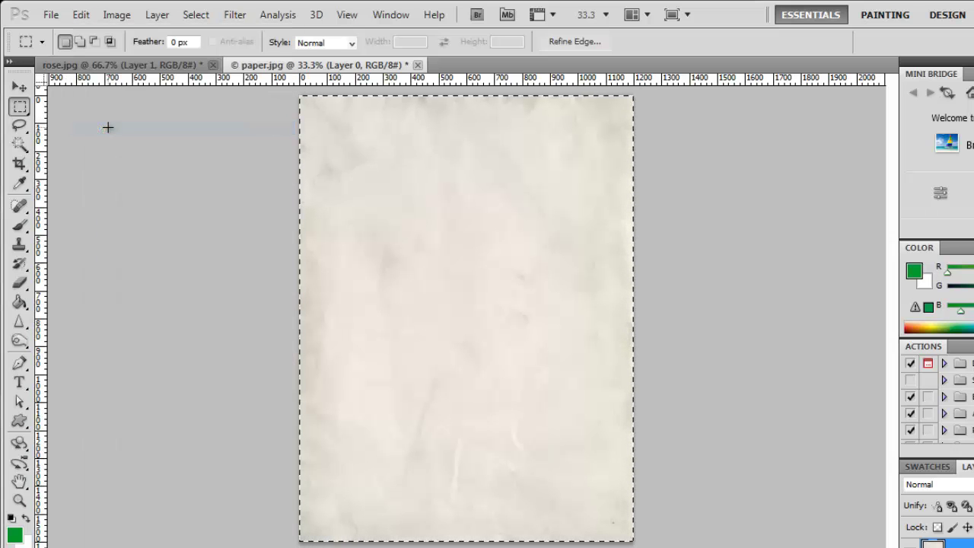
# - Paste the paper texture into rose.jpg as a new layer and move it beneath Layer 0
pyautogui.click(130, 66)
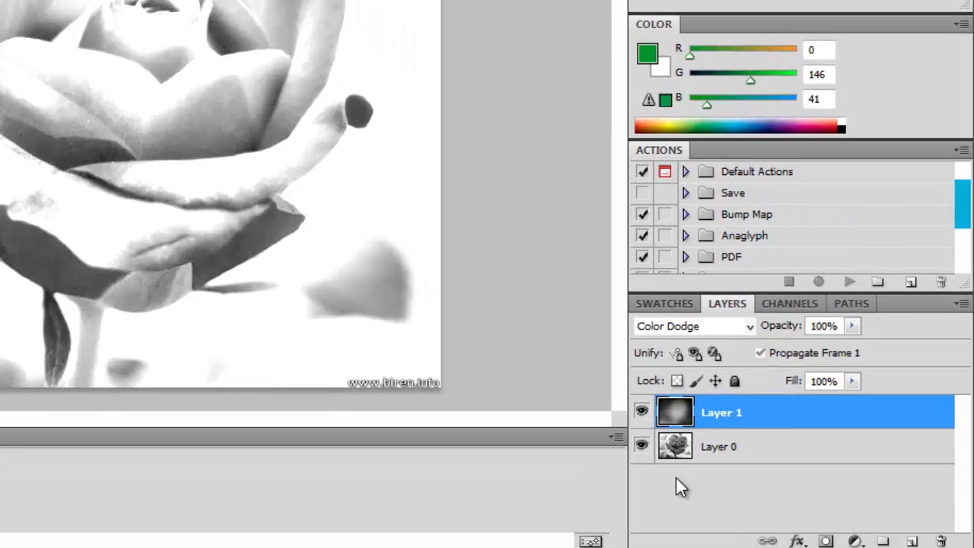
pyautogui.click(893, 547)
pyautogui.hotkey('ctrl', 'v')
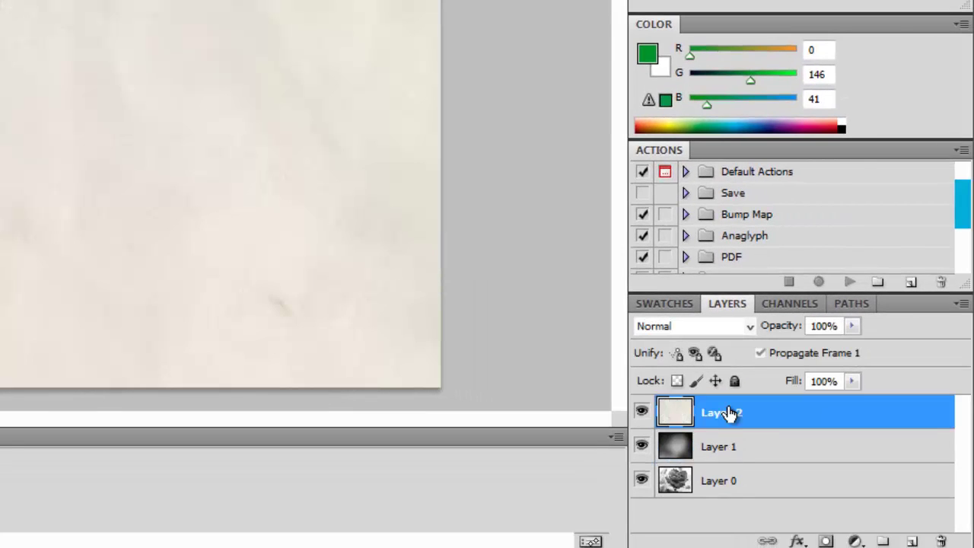
pyautogui.moveTo(727, 408); pyautogui.dragTo(736, 495)
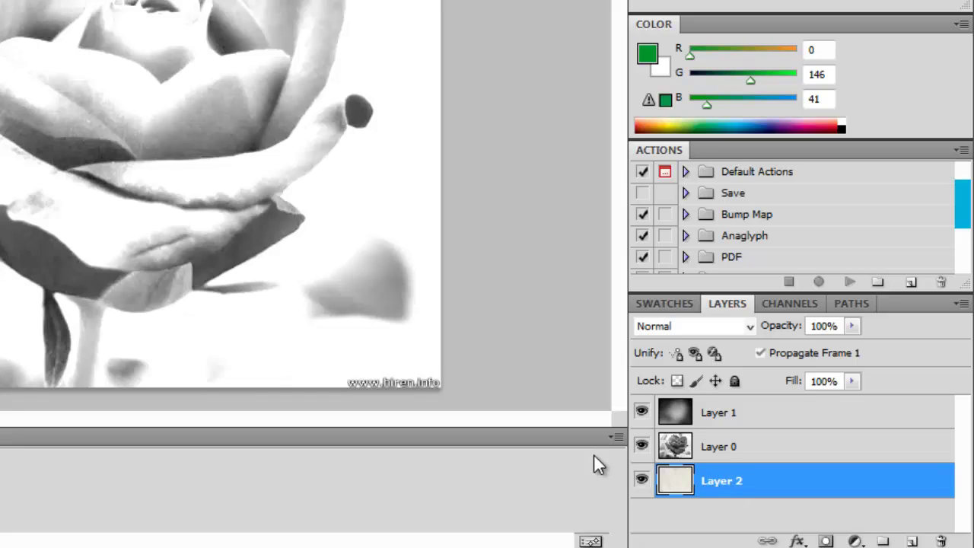
# - Select the two rose layers, Layer 0 and Layer 1, and merge them into one layer above the paper texture
pyautogui.click(715, 457)
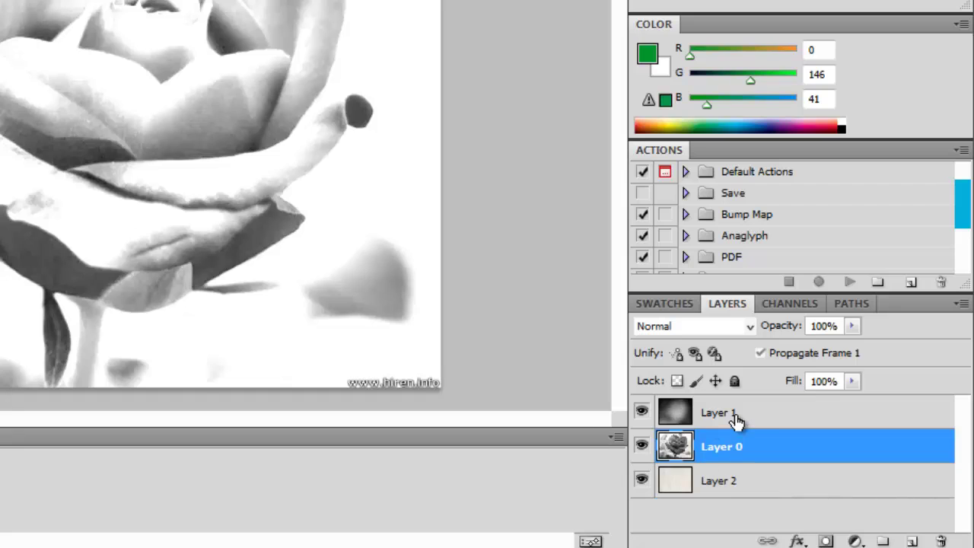
pyautogui.click(735, 419)
pyautogui.click(727, 446)
pyautogui.click(726, 411)
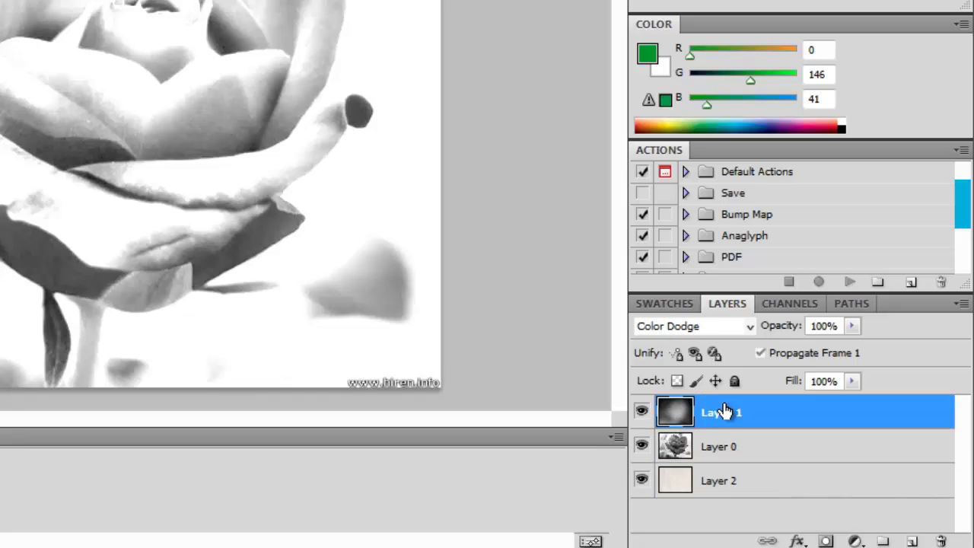
pyautogui.click(719, 447)
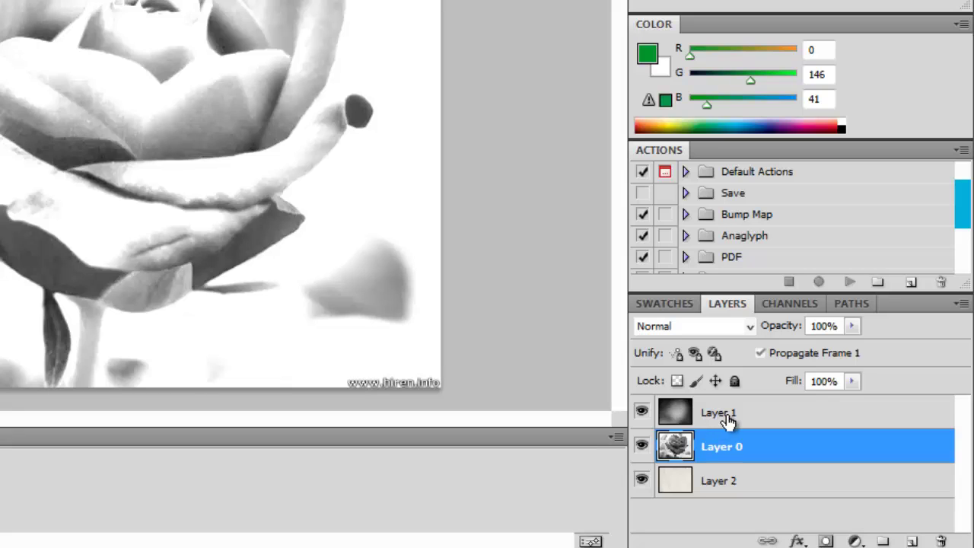
pyautogui.keyDown('shift'); pyautogui.click(729, 421); pyautogui.keyUp('shift')
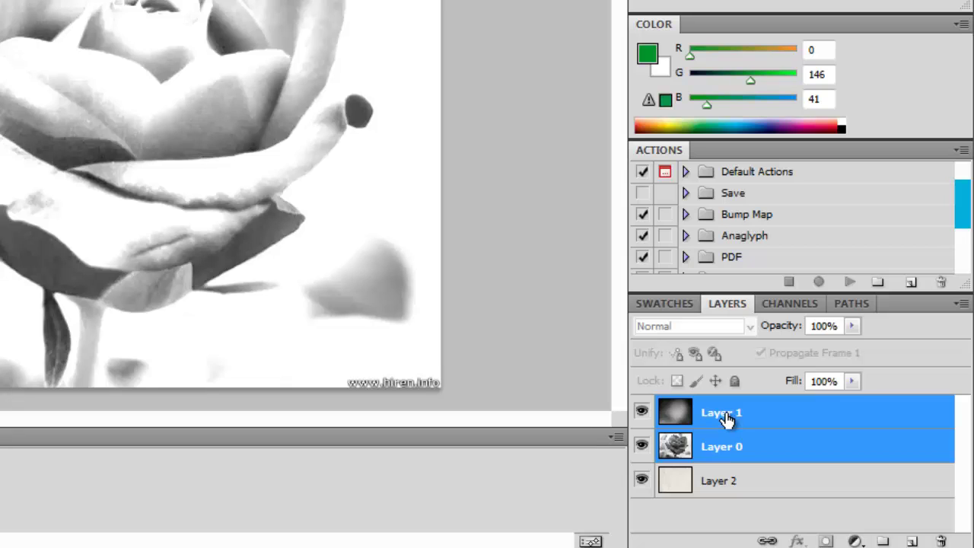
pyautogui.rightClick(746, 423)
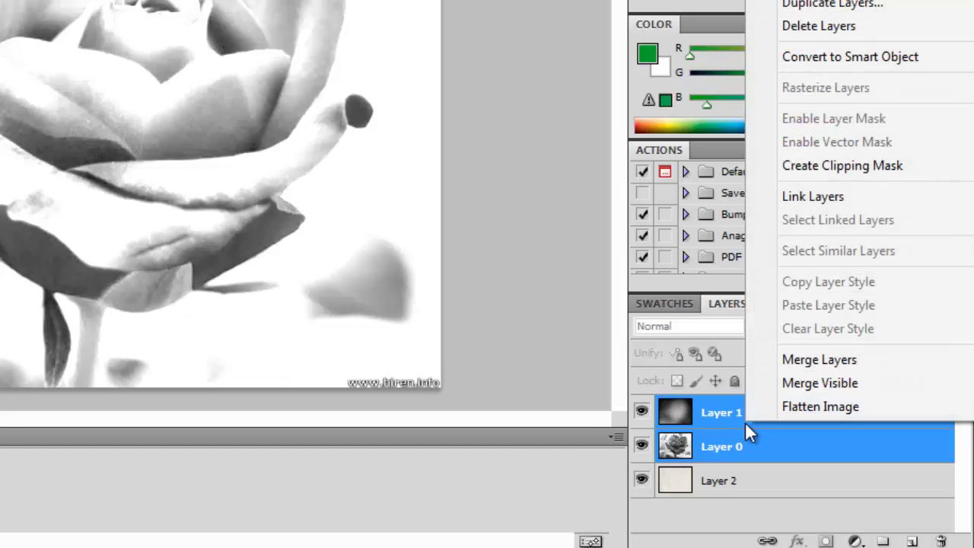
pyautogui.click(816, 360)
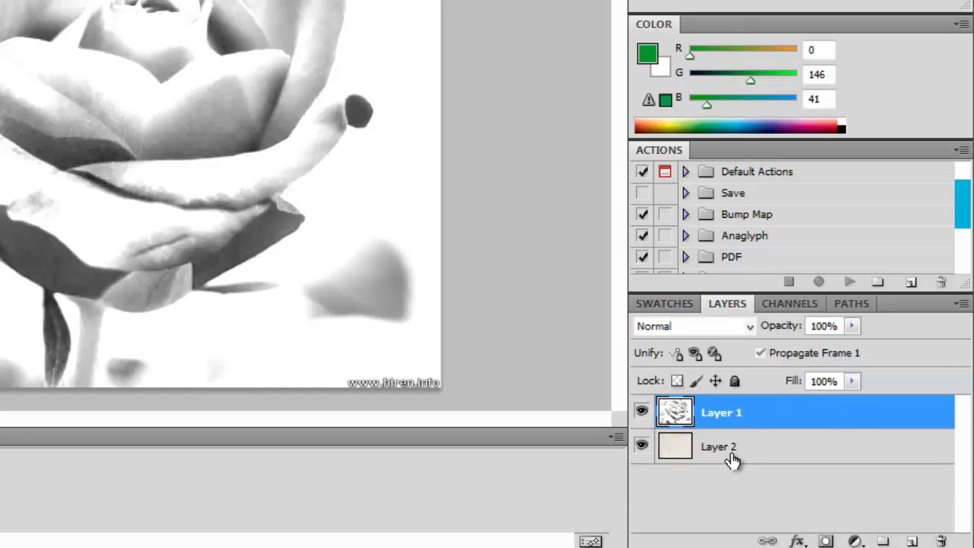
pyautogui.click(724, 504)
pyautogui.click(706, 411)
pyautogui.click(768, 511)
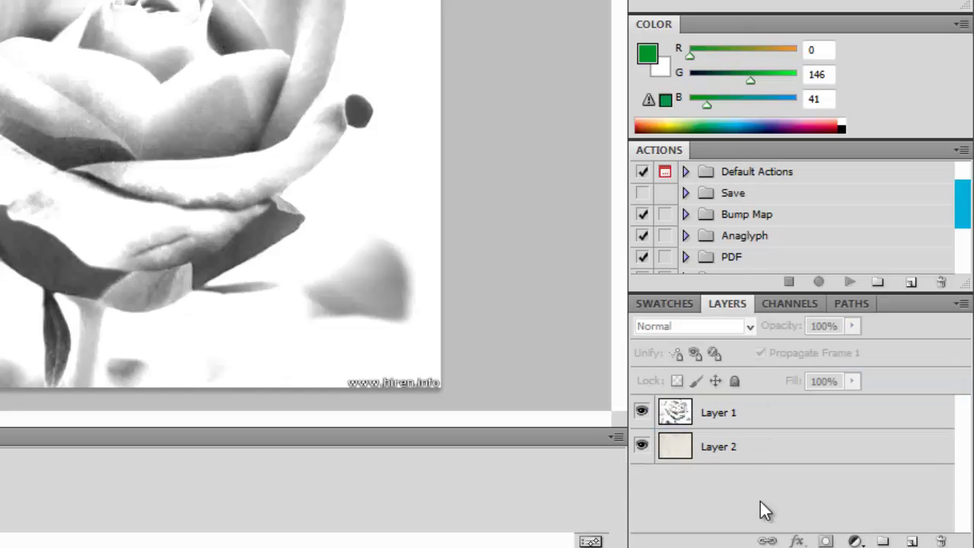
# - Set the blend mode of Layer 1, the merged rose layer, to Multiply over the paper texture
pyautogui.click(749, 459)
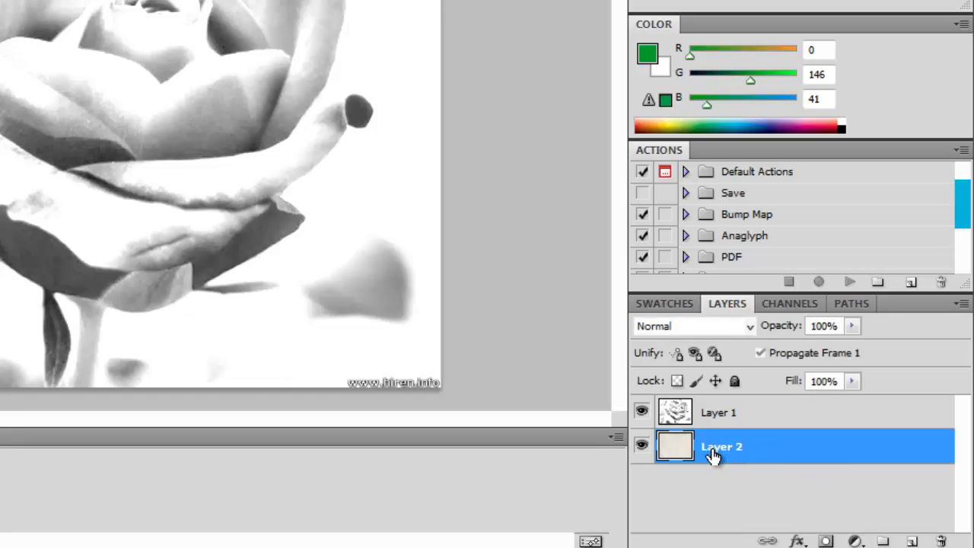
pyautogui.click(736, 421)
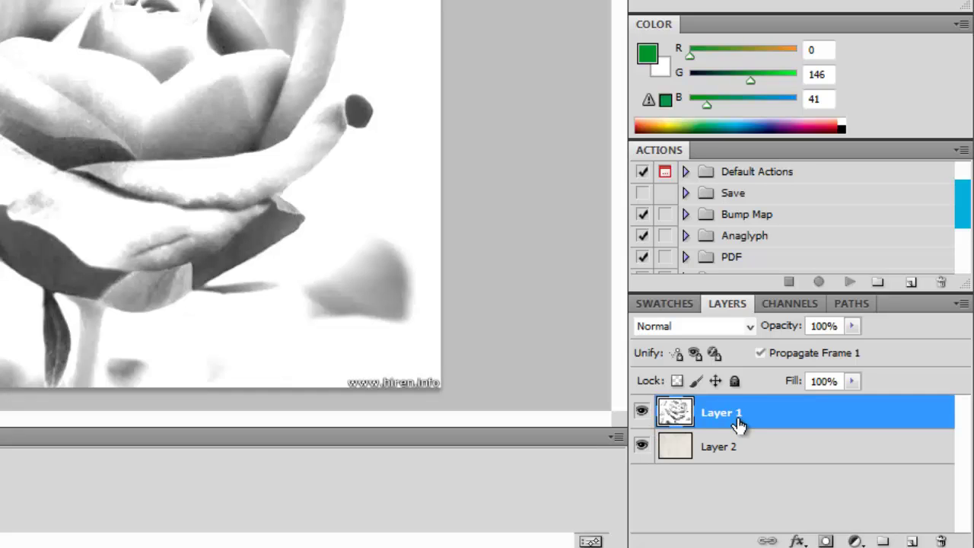
pyautogui.click(750, 330)
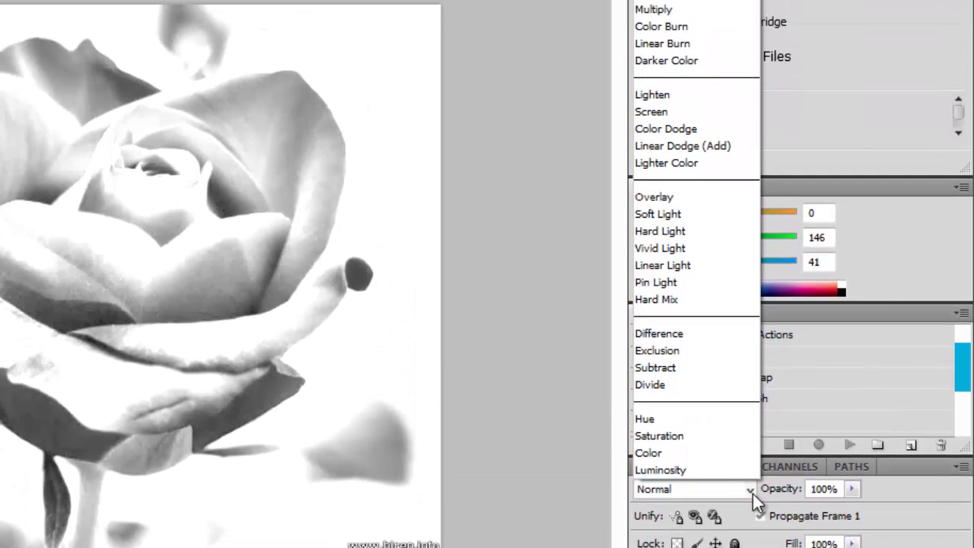
pyautogui.click(664, 9)
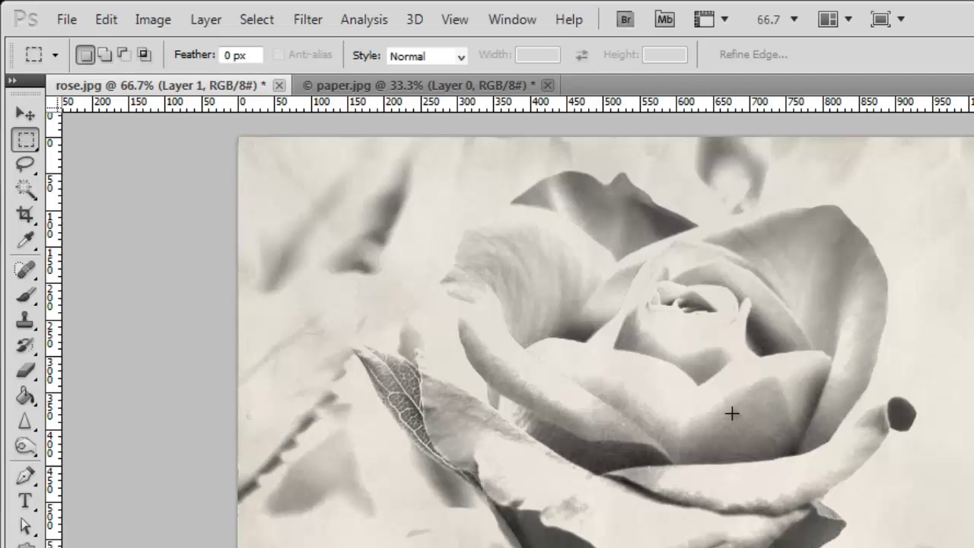
# - Apply a High Pass filter to Layer 1, adjusting its radius with the preview on
pyautogui.click(309, 17)
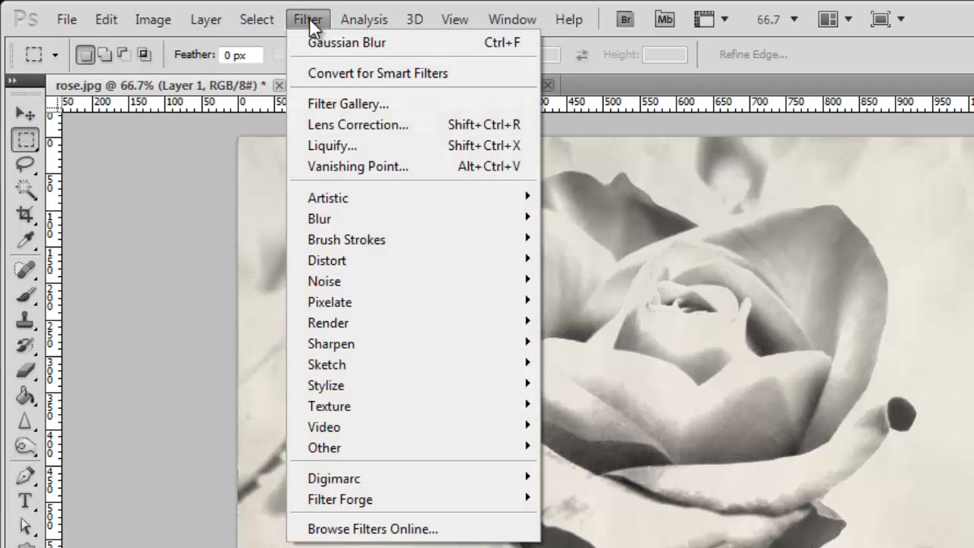
pyautogui.moveTo(399, 449)
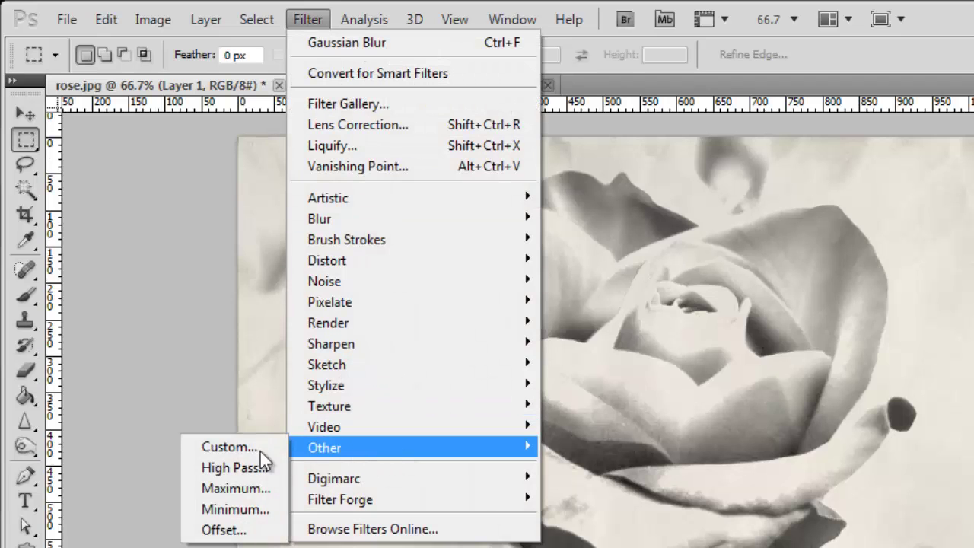
pyautogui.click(240, 464)
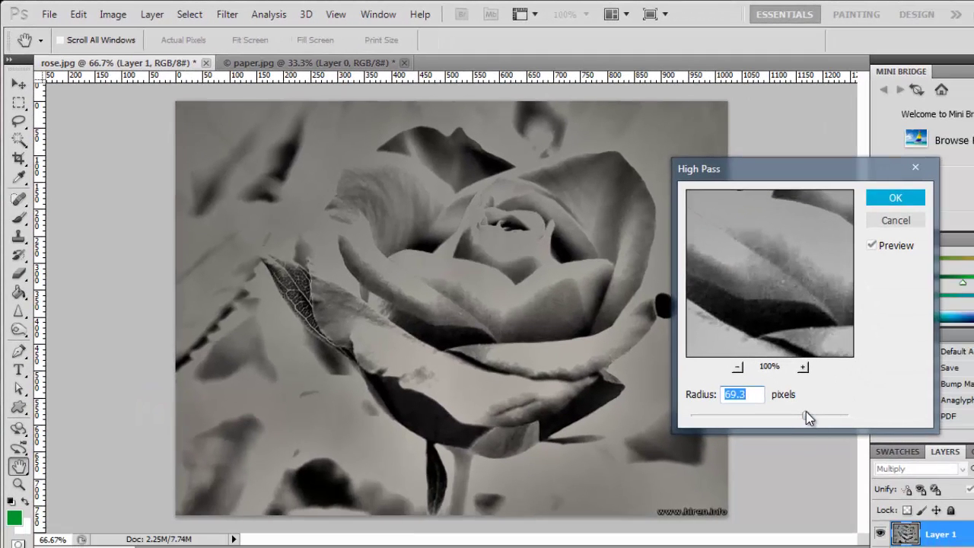
pyautogui.moveTo(806, 412)
pyautogui.mouseDown()
pyautogui.moveTo(792, 415)
pyautogui.moveTo(830, 415)
pyautogui.moveTo(778, 416)
pyautogui.moveTo(832, 416)
pyautogui.moveTo(813, 424)
pyautogui.mouseUp()
pyautogui.click(905, 199)
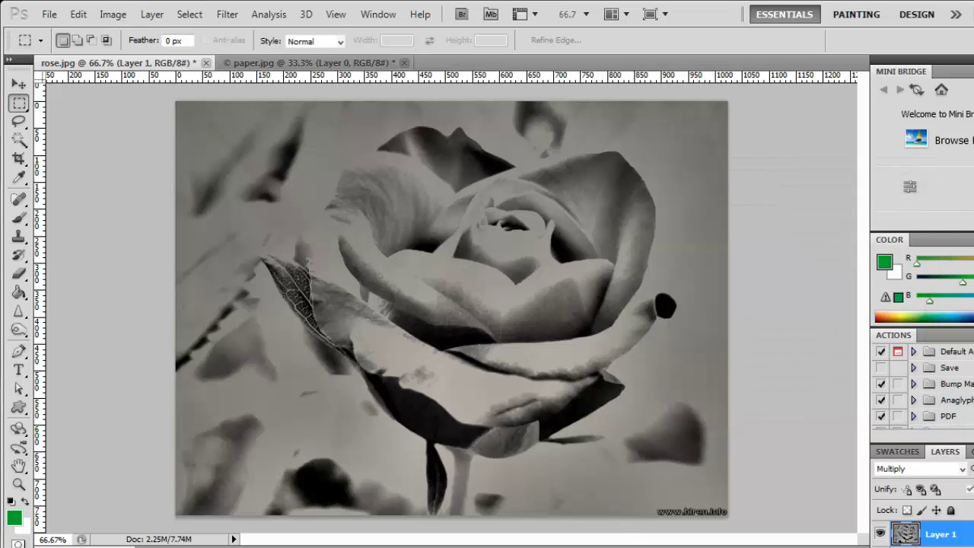